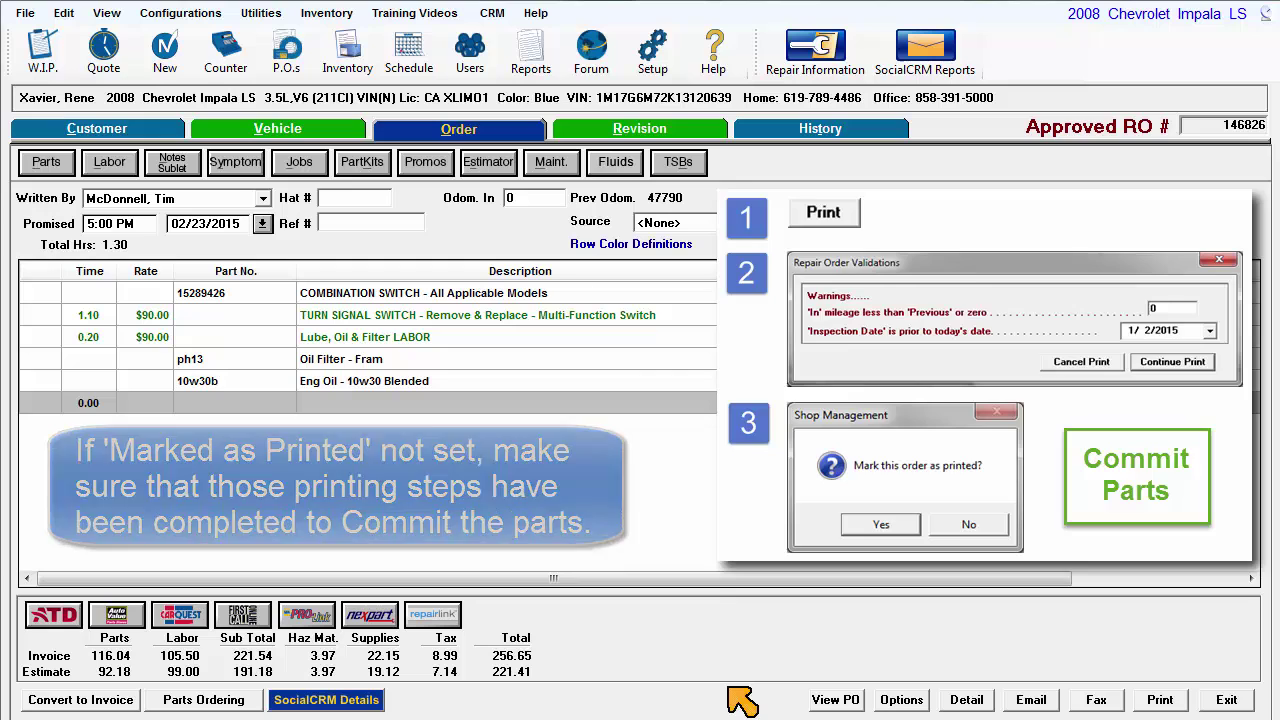
Step: Open the repair order's pick list and create a purchase order for the needed combination switch
{"action": "left_click", "coordinate": [899, 699]}
{"action": "left_click", "coordinate": [172, 500]}
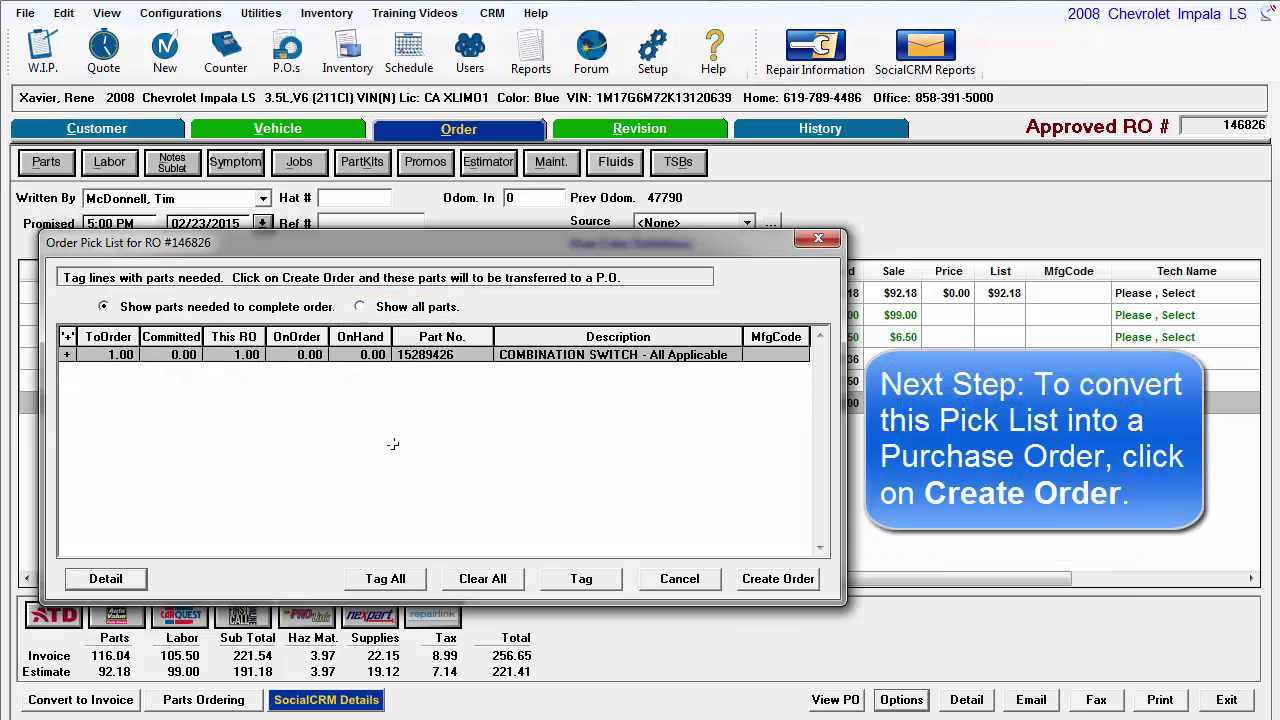
{"action": "left_click", "coordinate": [778, 579]}
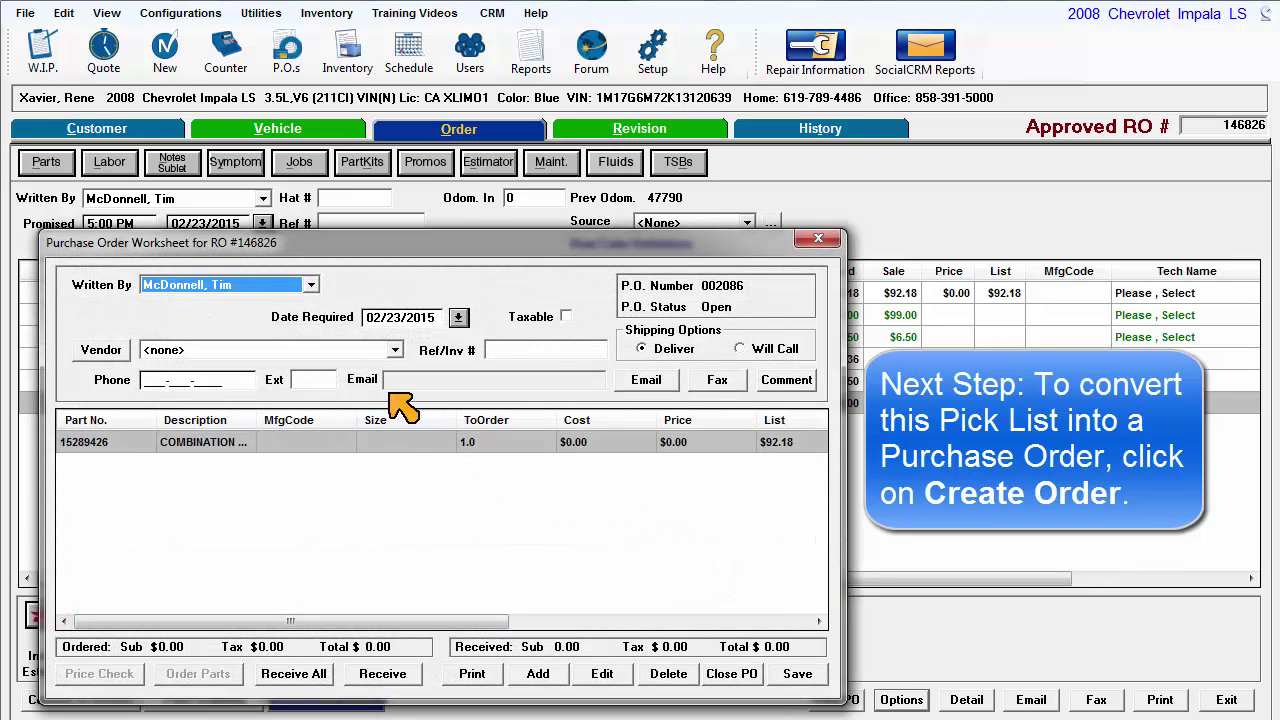
Step: Choose Friendly Chevrolet (CHEV) as the vendor, leave the comment lines empty and save the purchase order
{"action": "left_click", "coordinate": [396, 350]}
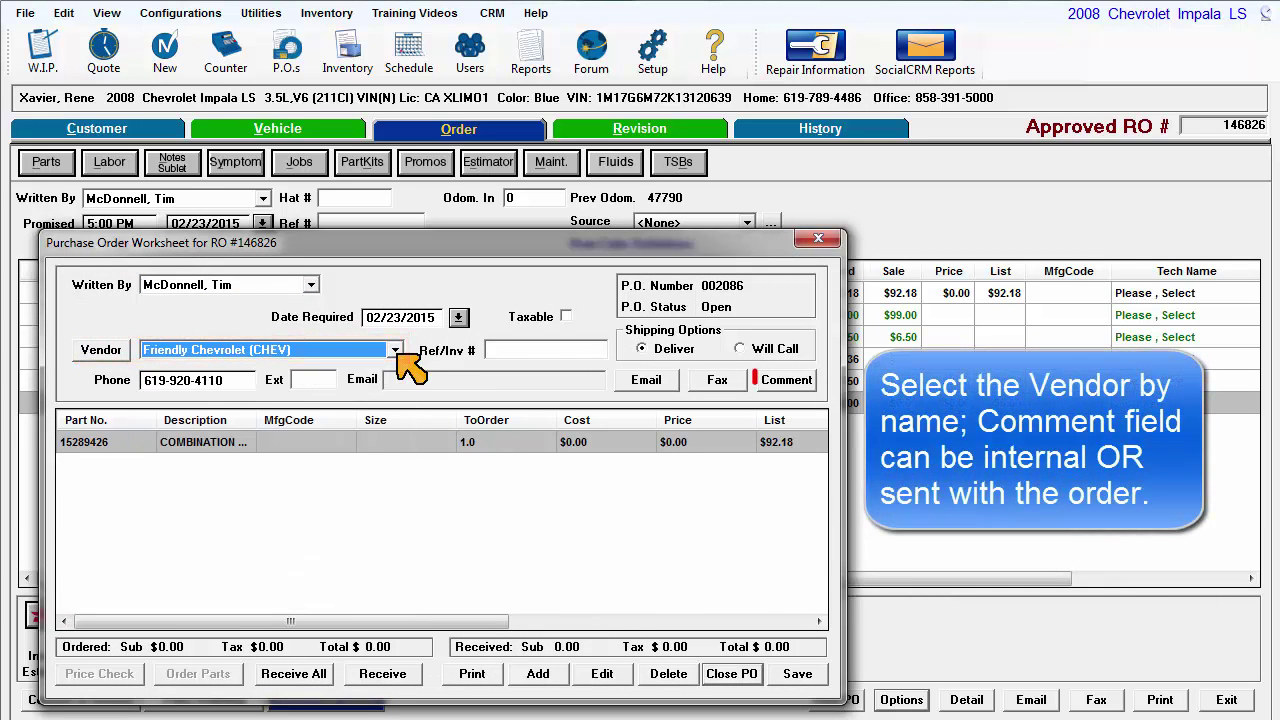
{"action": "left_click", "coordinate": [786, 381]}
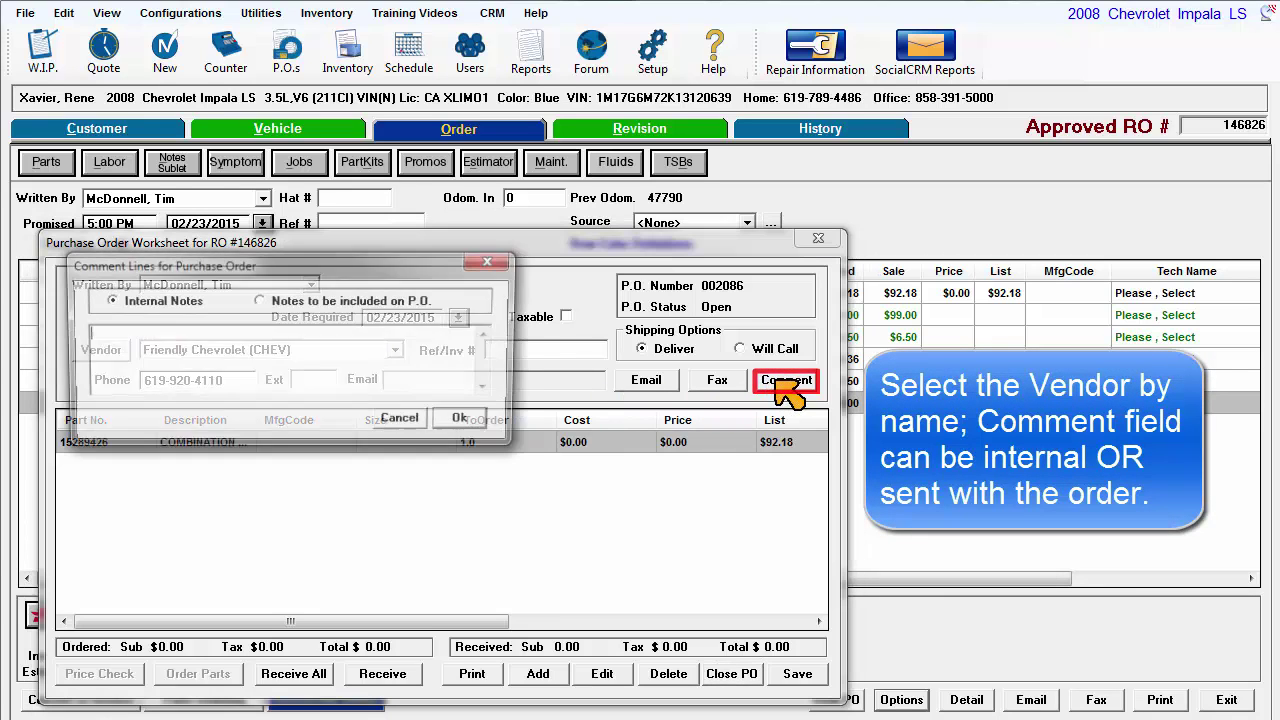
{"action": "left_click", "coordinate": [414, 420]}
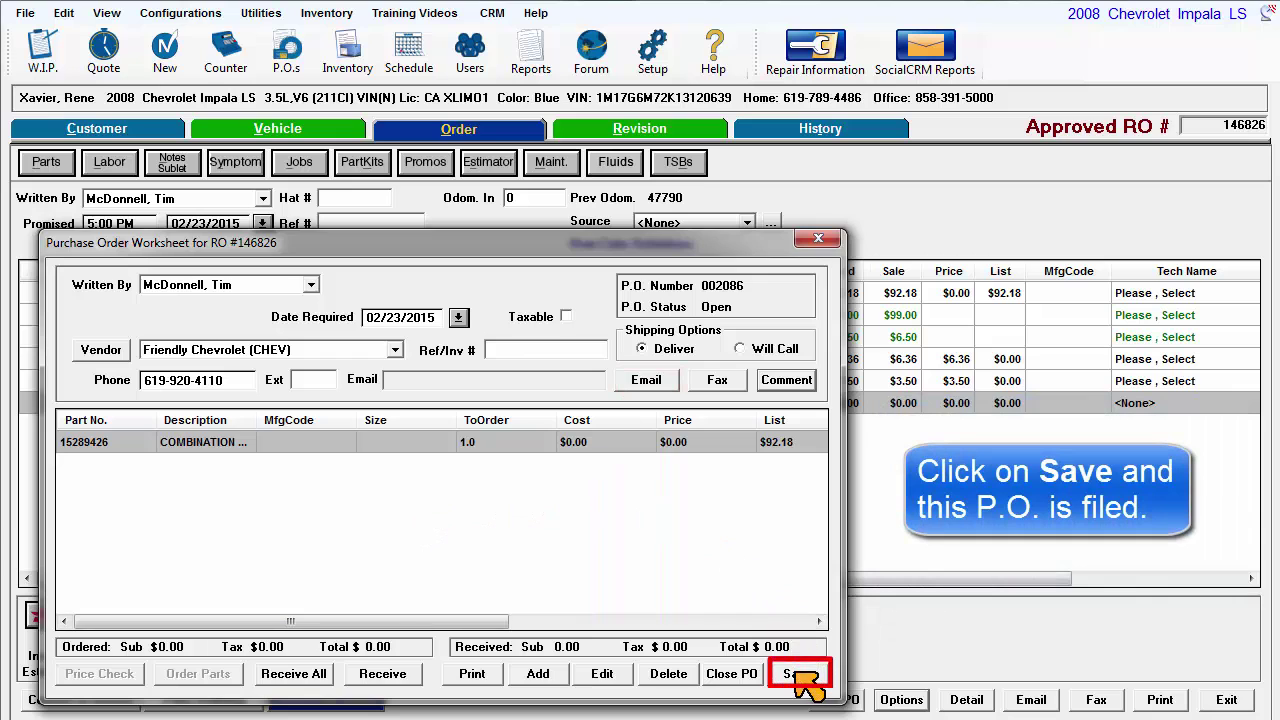
{"action": "left_click", "coordinate": [793, 673]}
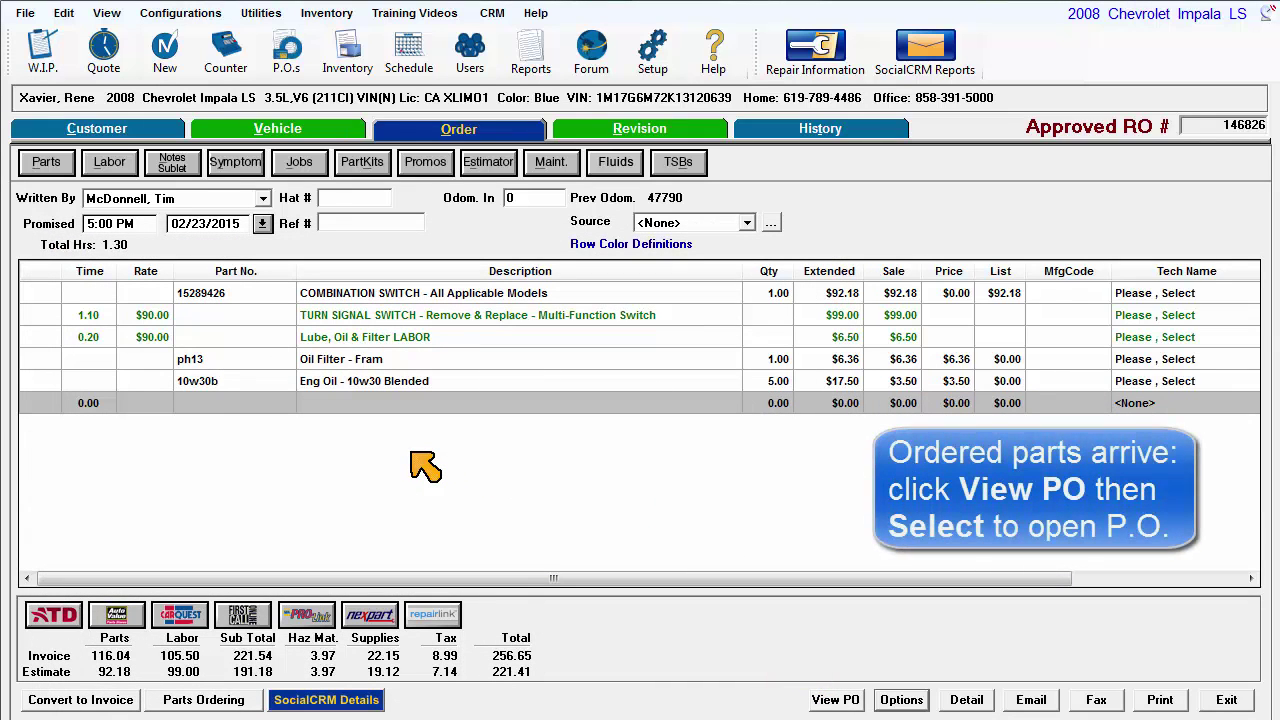
Step: Open the repair order's Friendly Chevrolet purchase order and receive all its parts to the repair order, creating inventory records
{"action": "left_click", "coordinate": [834, 699]}
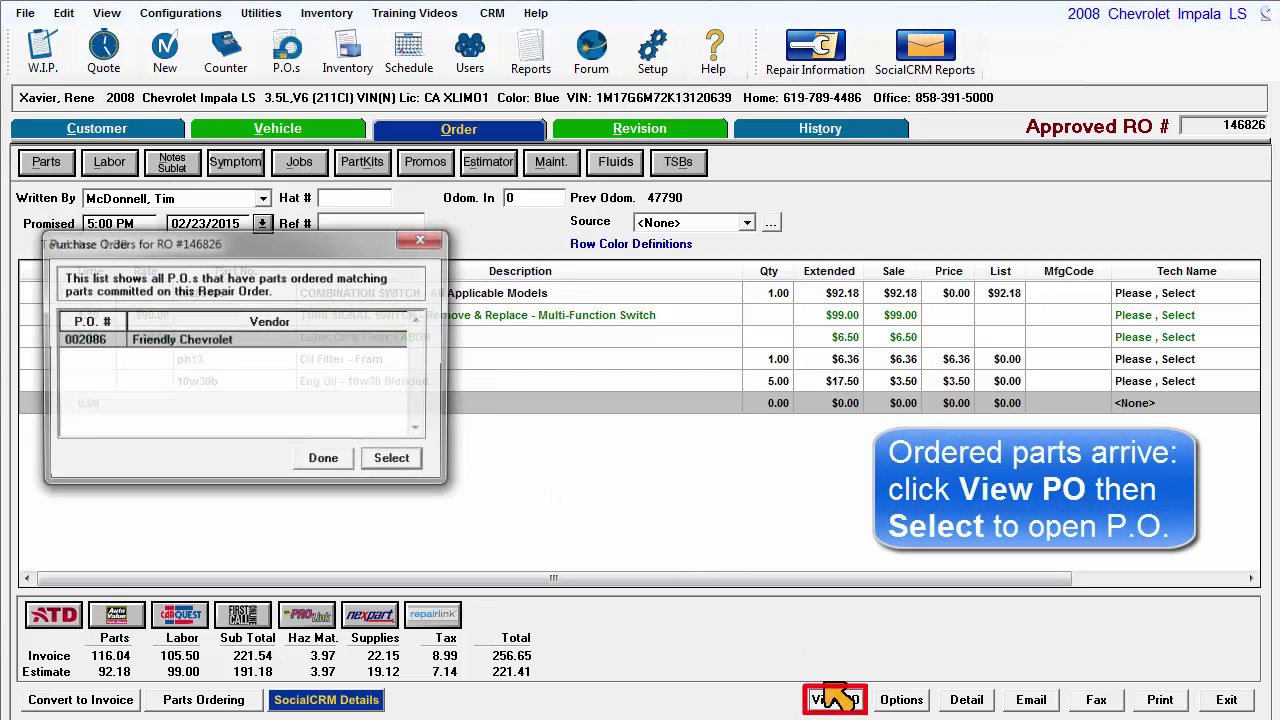
{"action": "left_click", "coordinate": [405, 462]}
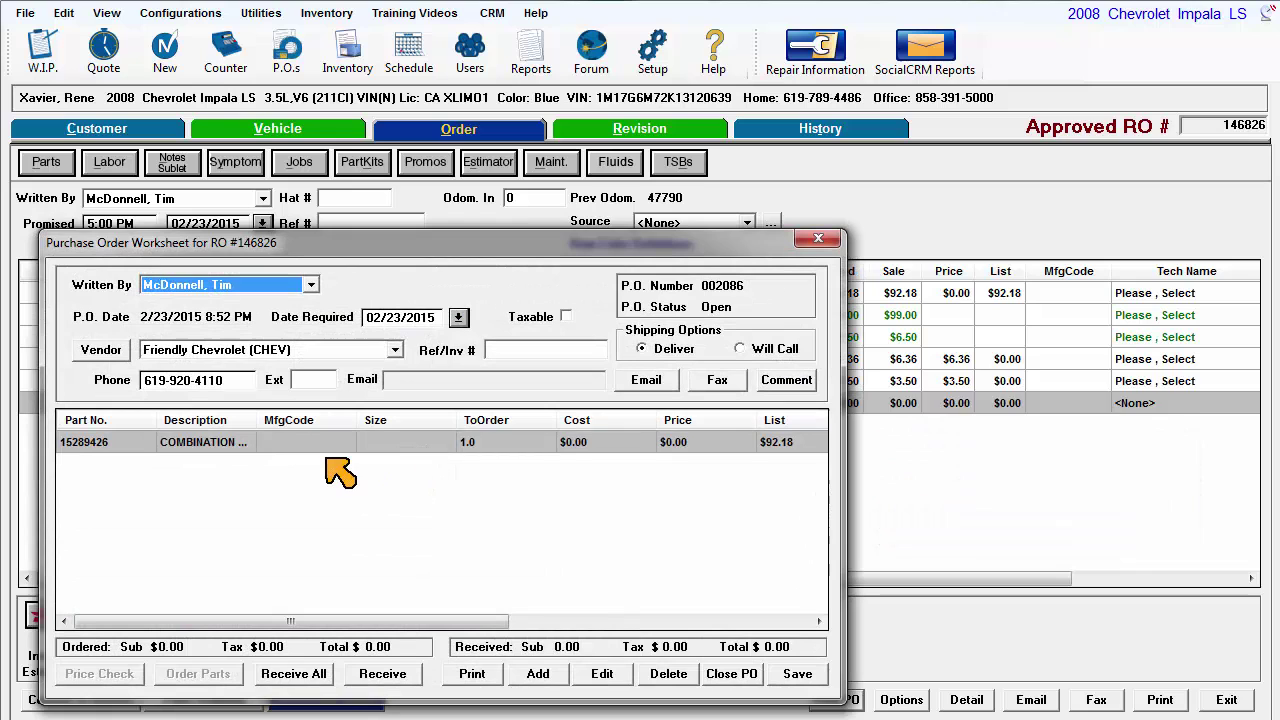
{"action": "left_click", "coordinate": [300, 676]}
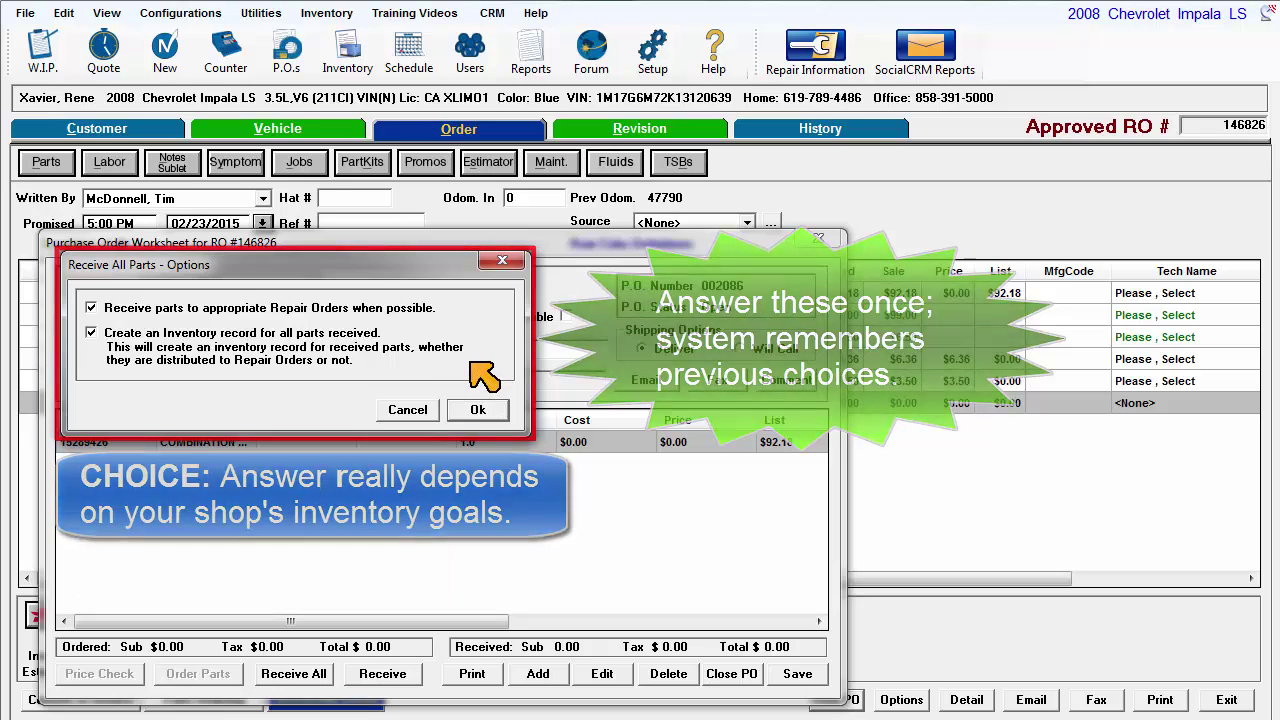
{"action": "left_click", "coordinate": [484, 414]}
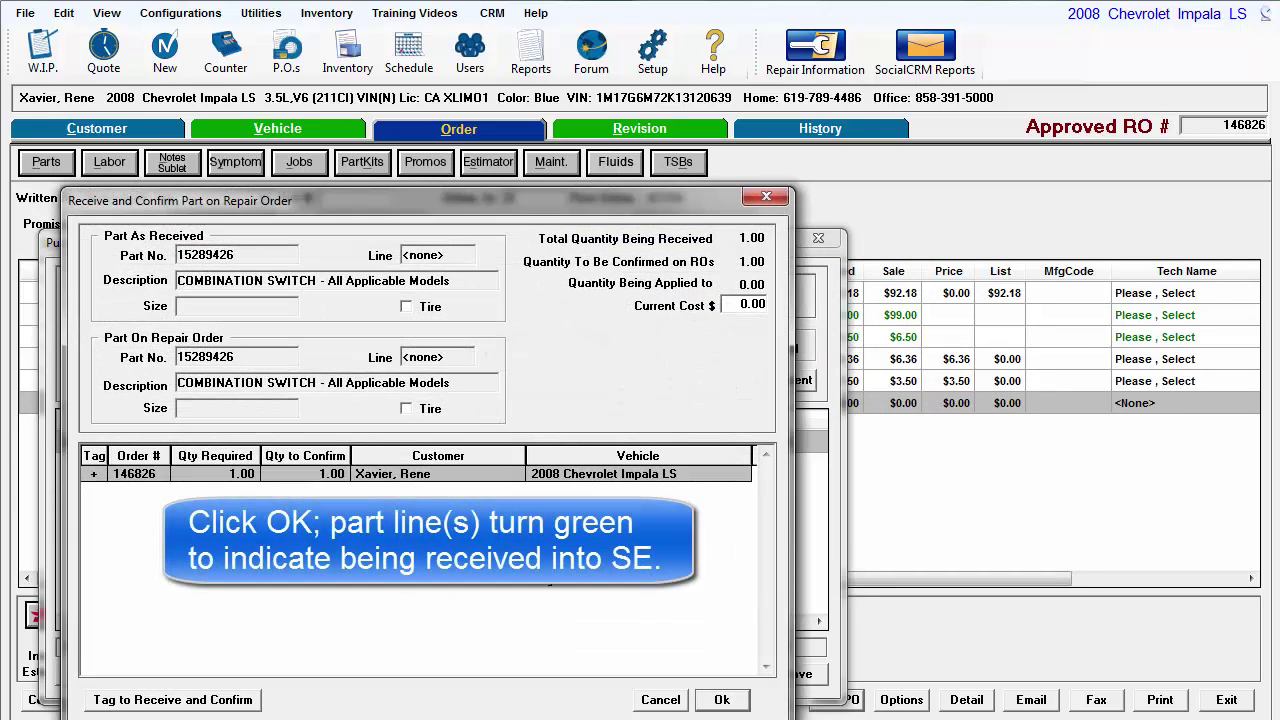
{"action": "left_click", "coordinate": [720, 700]}
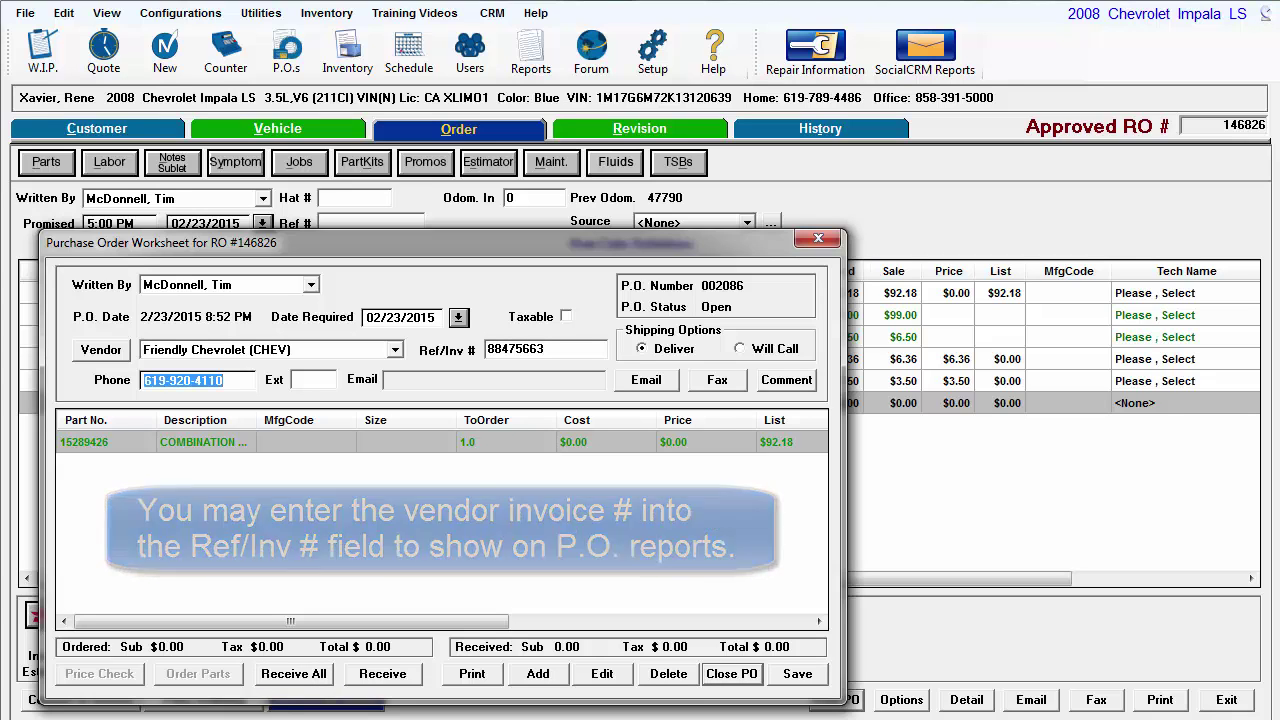
Step: Enter the vendor's invoice number in the purchase order's Ref/Inv # field and close the purchase order
{"action": "key", "text": "Tab"}
{"action": "left_click", "coordinate": [760, 672]}
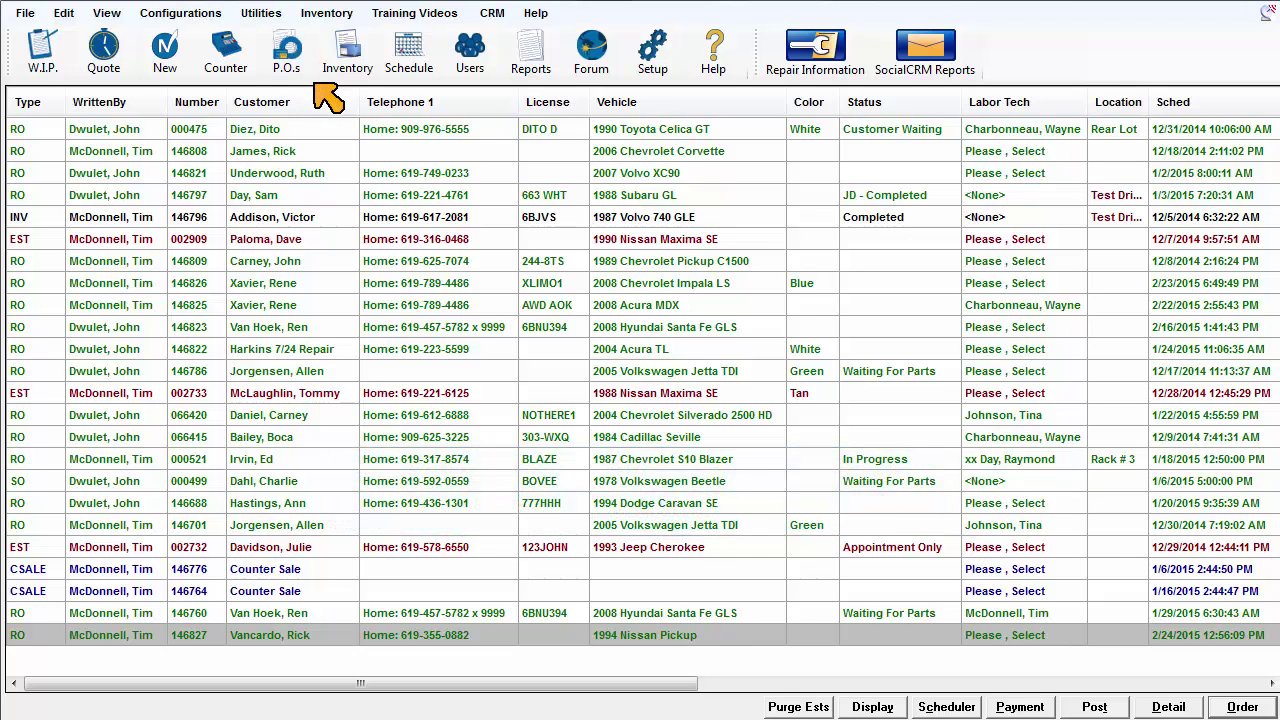
Step: Start a new purchase order worksheet from the purchase order list with Automotive Supply (ZZ) as the vendor
{"action": "left_click", "coordinate": [306, 58]}
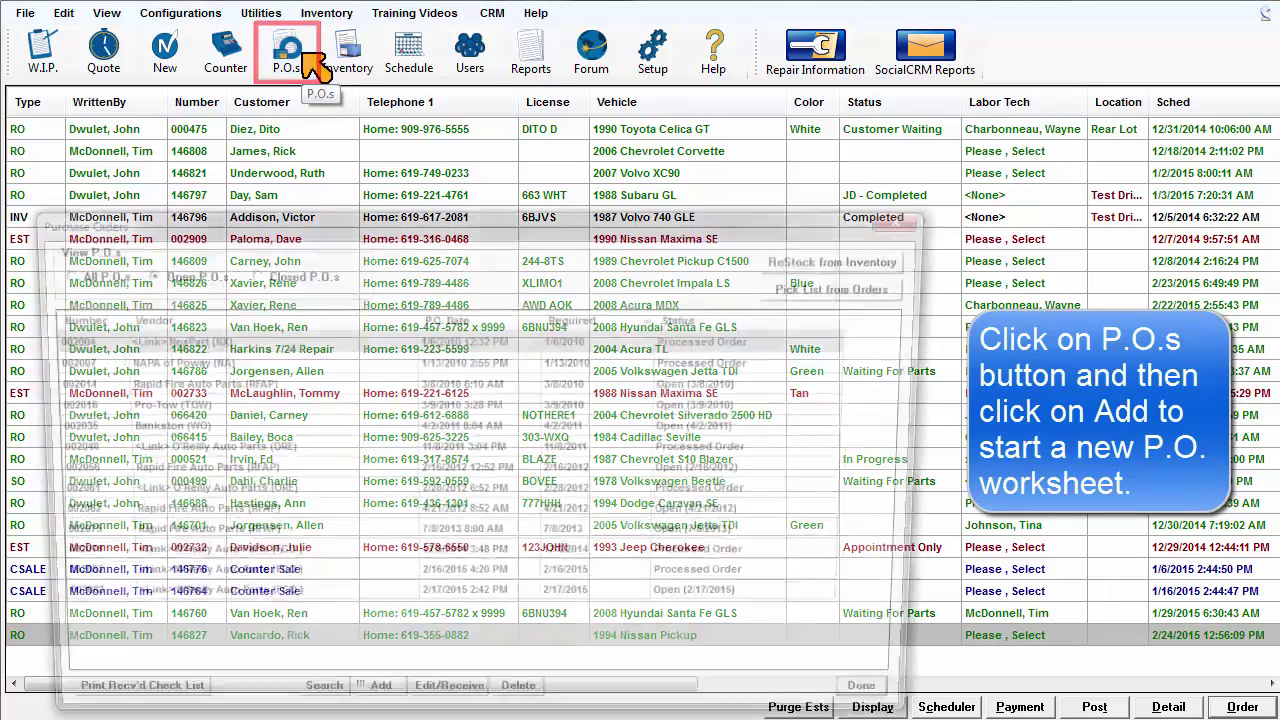
{"action": "left_click_drag", "start_coordinate": [414, 216], "coordinate": [430, 115]}
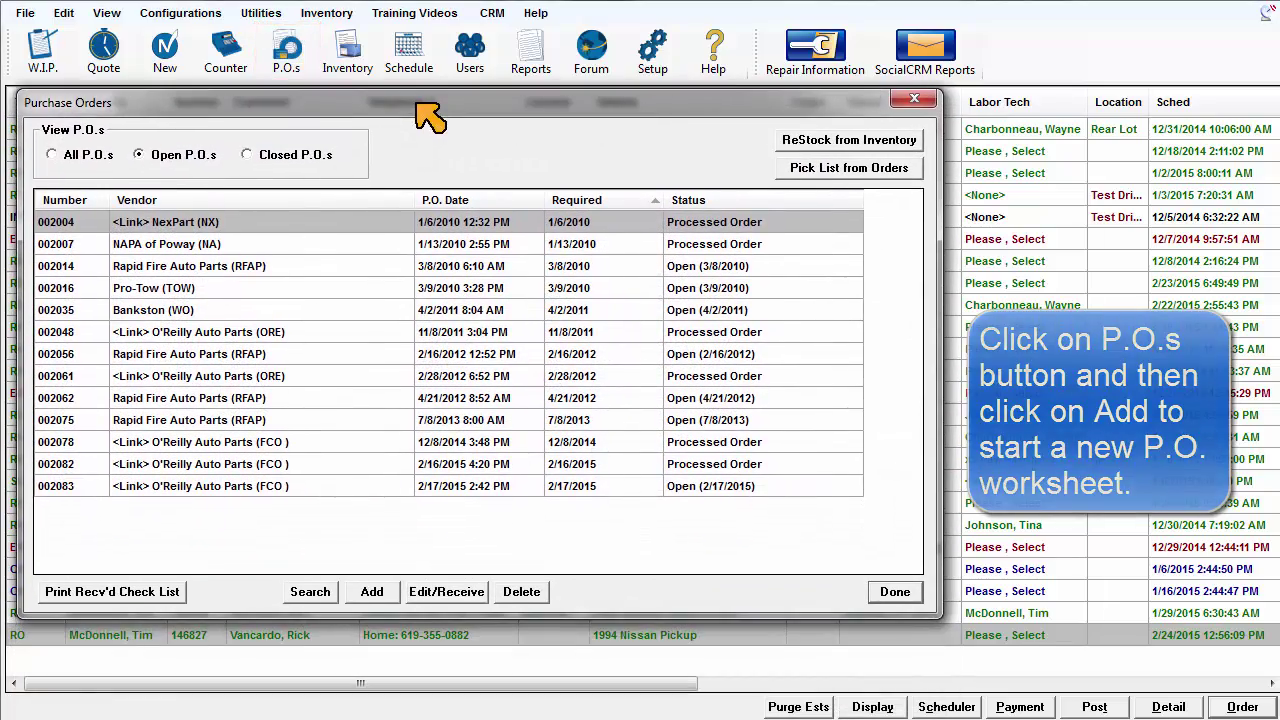
{"action": "left_click", "coordinate": [376, 594]}
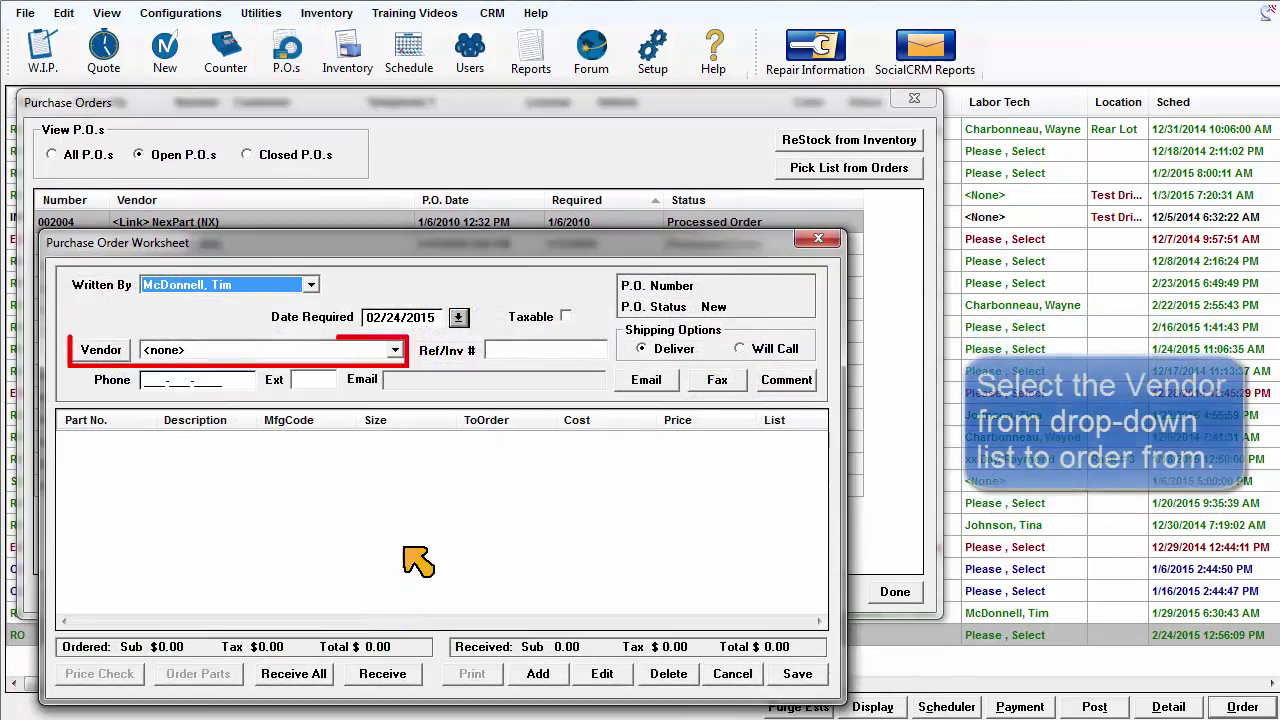
{"action": "left_click", "coordinate": [252, 362]}
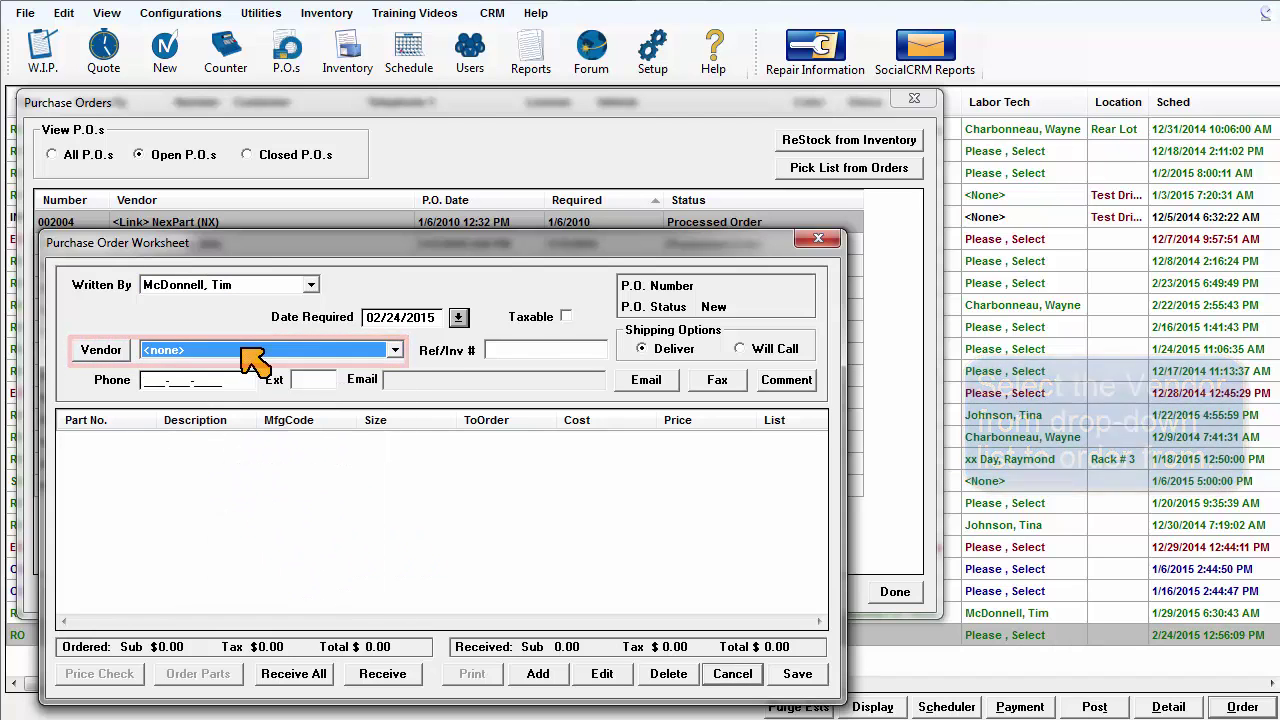
{"action": "type", "text": "au"}
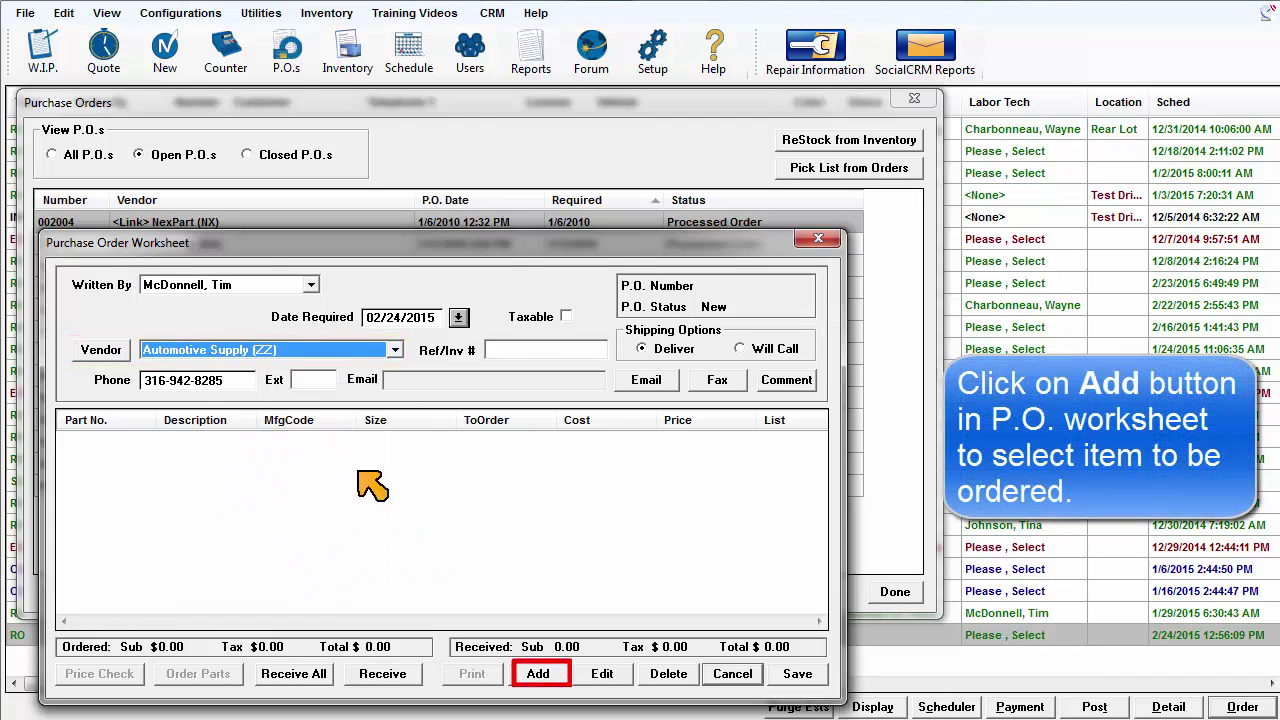
Step: Add the inventory part Widget1 to the purchase order with a quantity of 3
{"action": "left_click", "coordinate": [538, 673]}
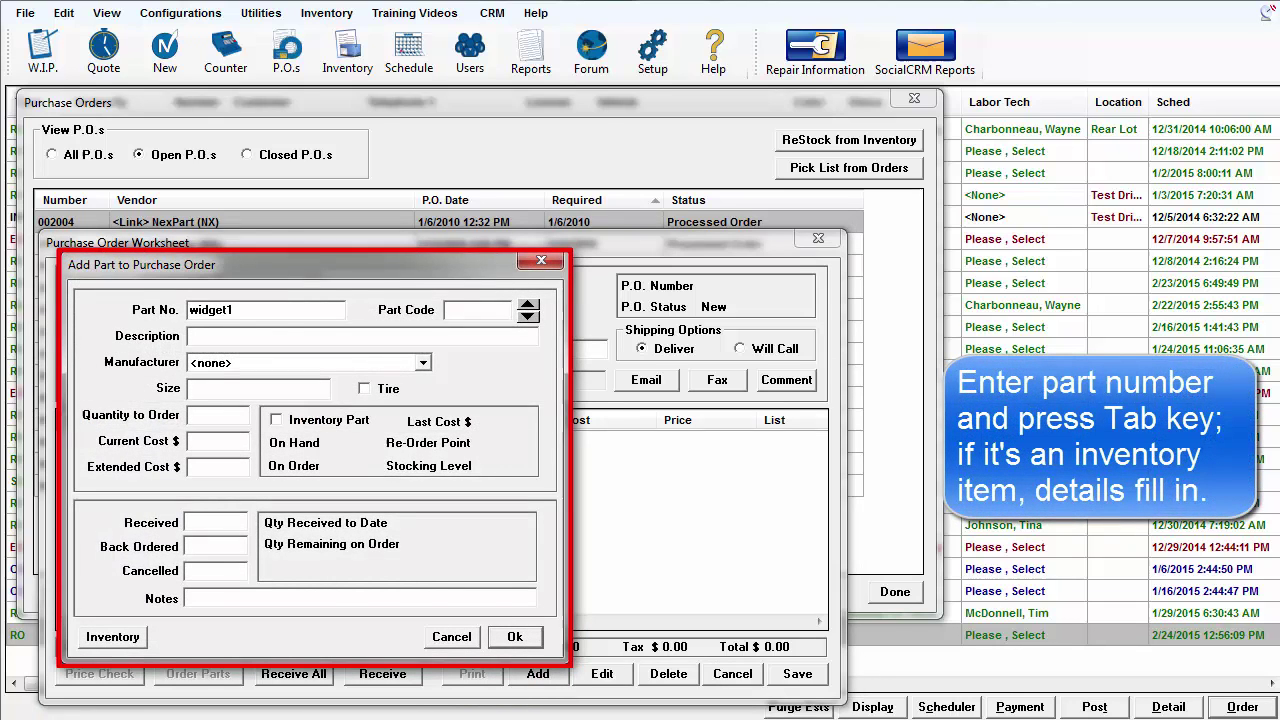
{"action": "key", "text": "Tab"}
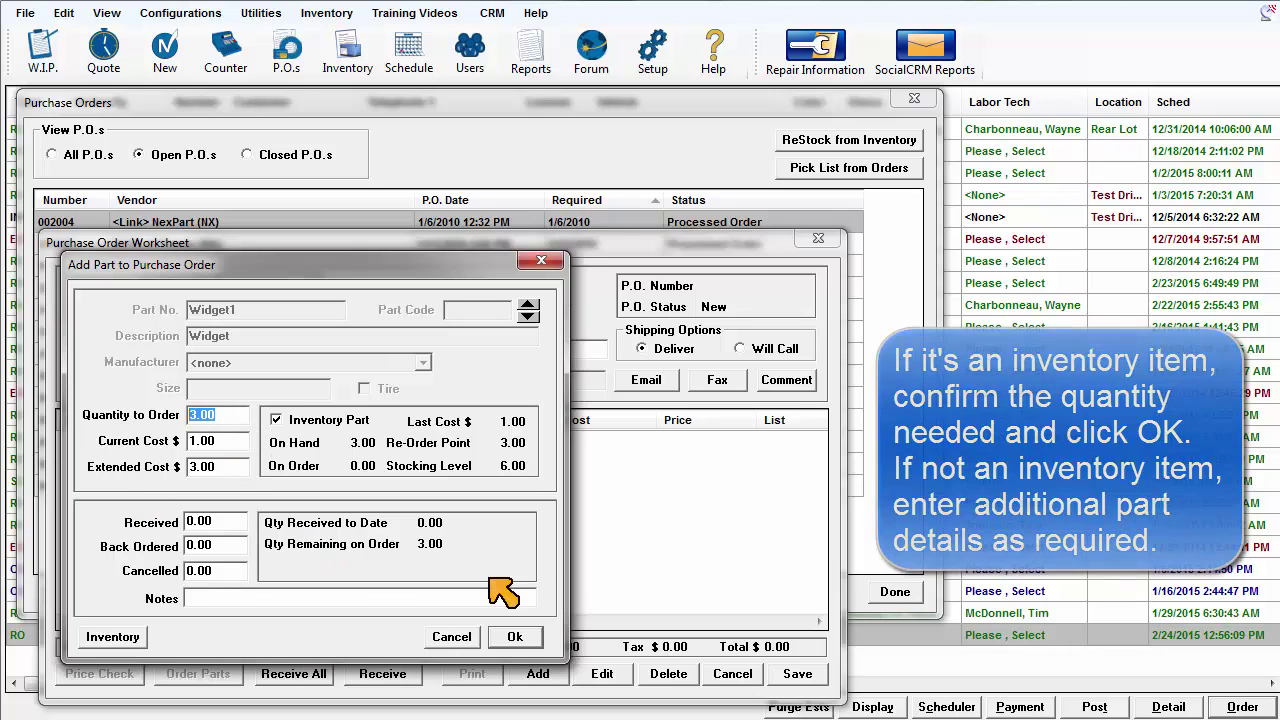
{"action": "left_click", "coordinate": [515, 636]}
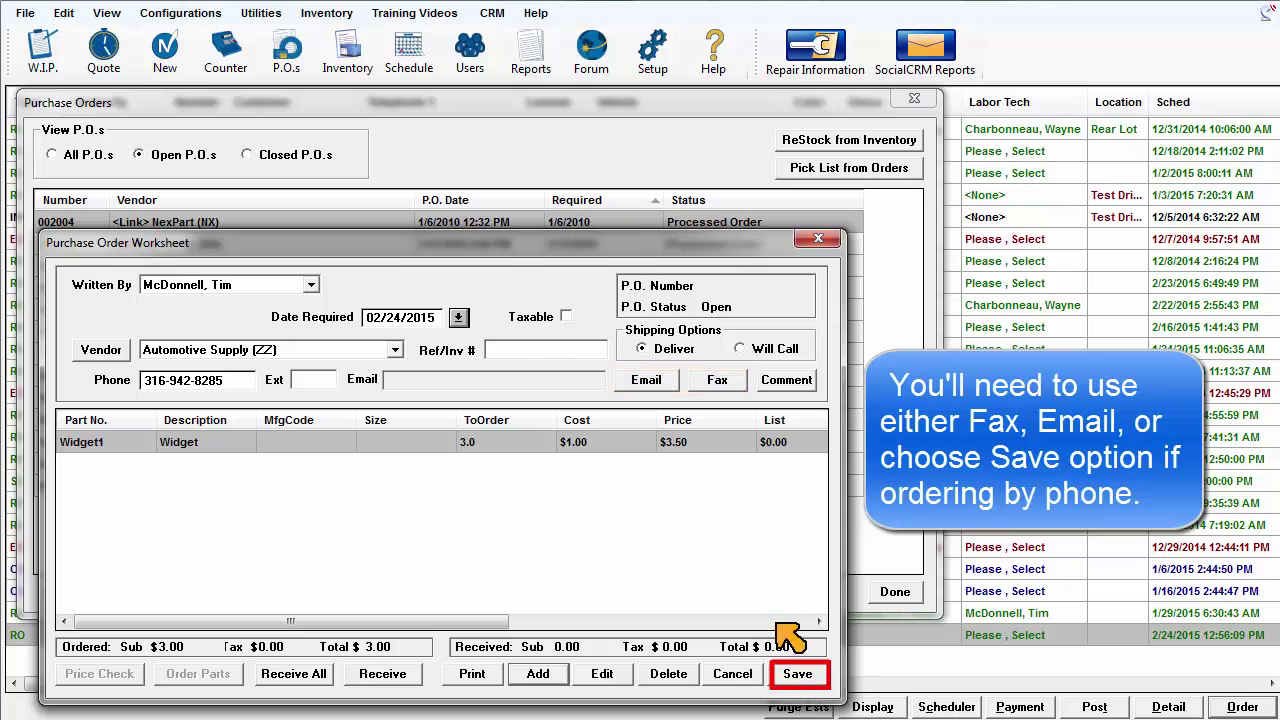
Step: Save the new Automotive Supply purchase order and leave the purchase order list
{"action": "left_click", "coordinate": [798, 676]}
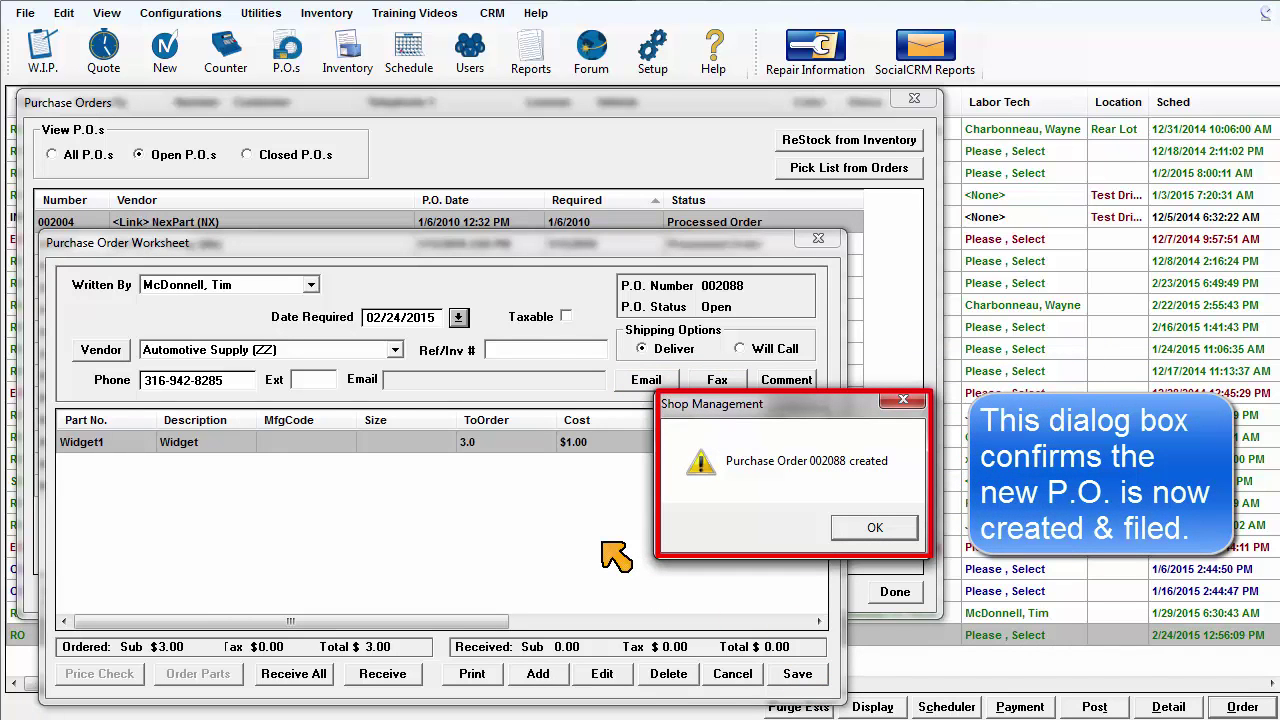
{"action": "left_click", "coordinate": [880, 525]}
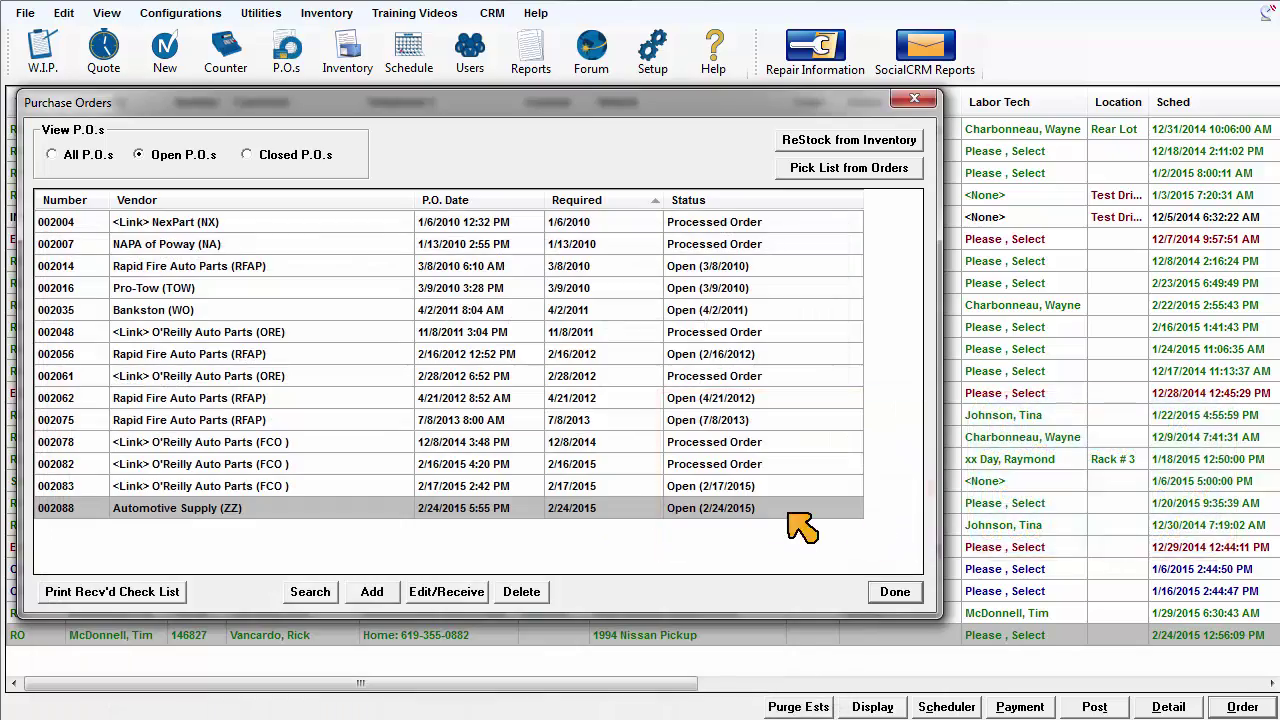
{"action": "left_click", "coordinate": [895, 591]}
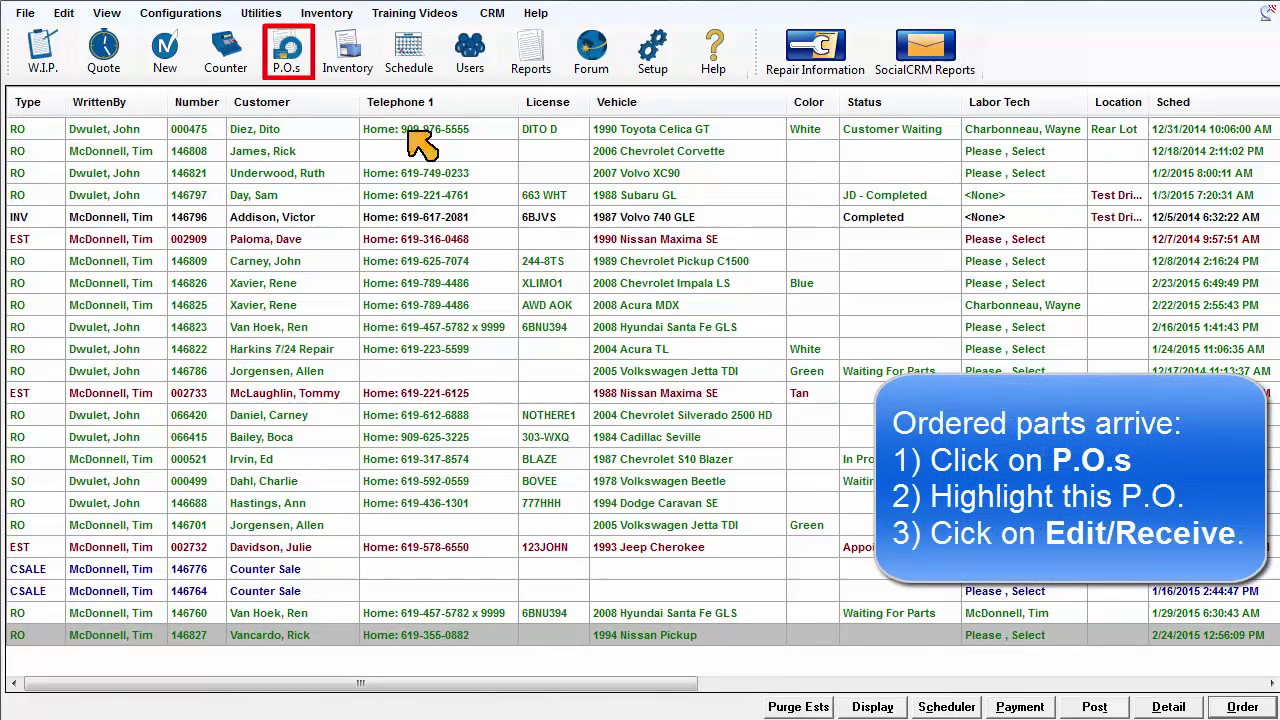
Step: Open the Automotive Supply (ZZ) purchase order from the open purchase orders for receiving
{"action": "left_click", "coordinate": [290, 52]}
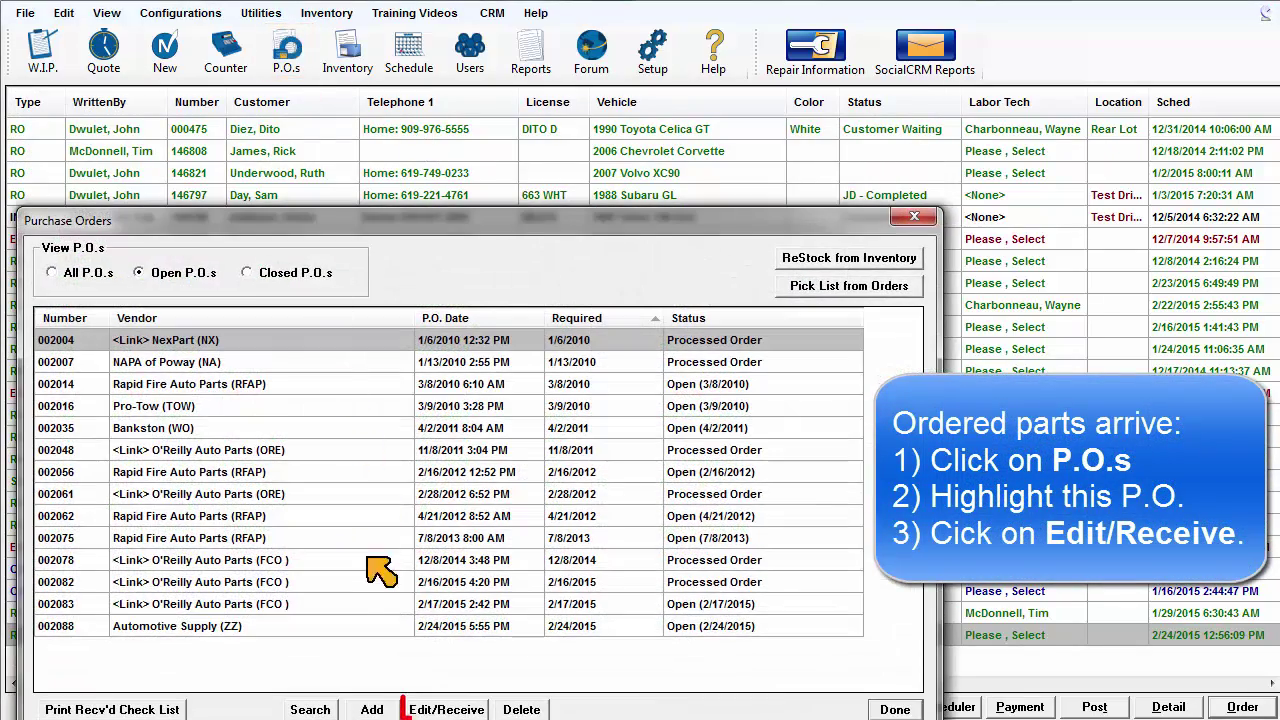
{"action": "left_click", "coordinate": [345, 626]}
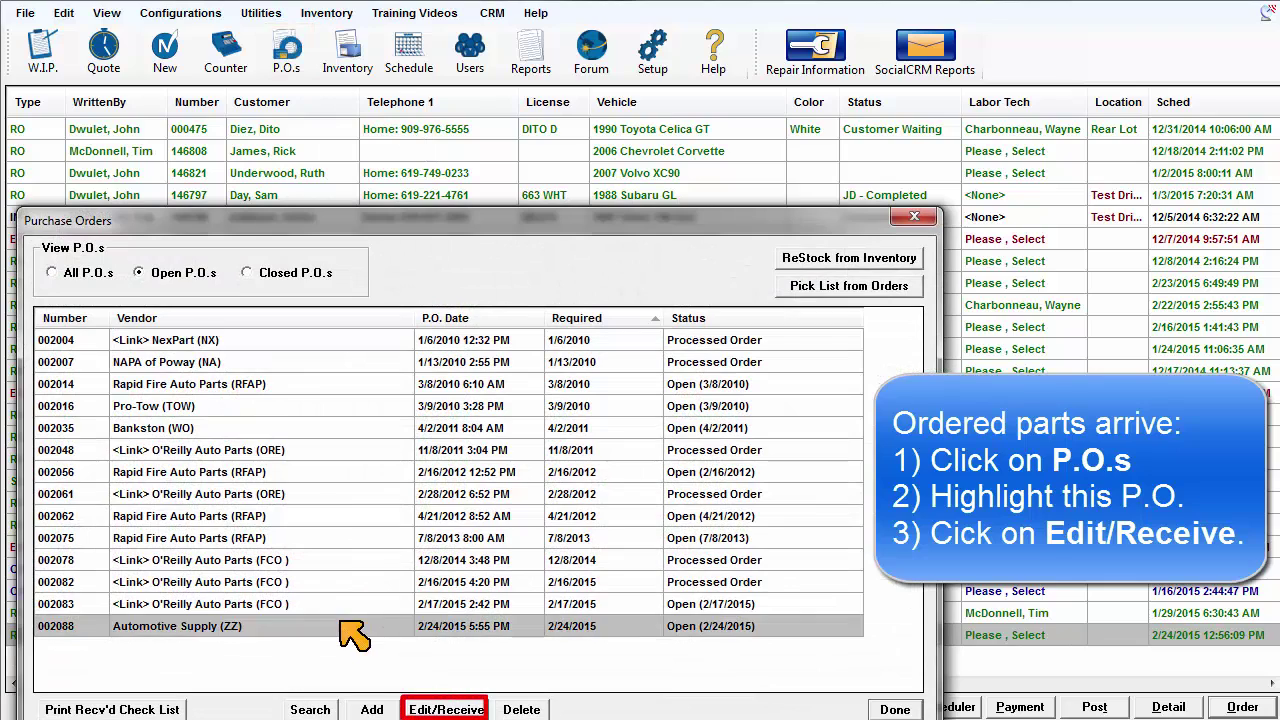
{"action": "left_click", "coordinate": [468, 712]}
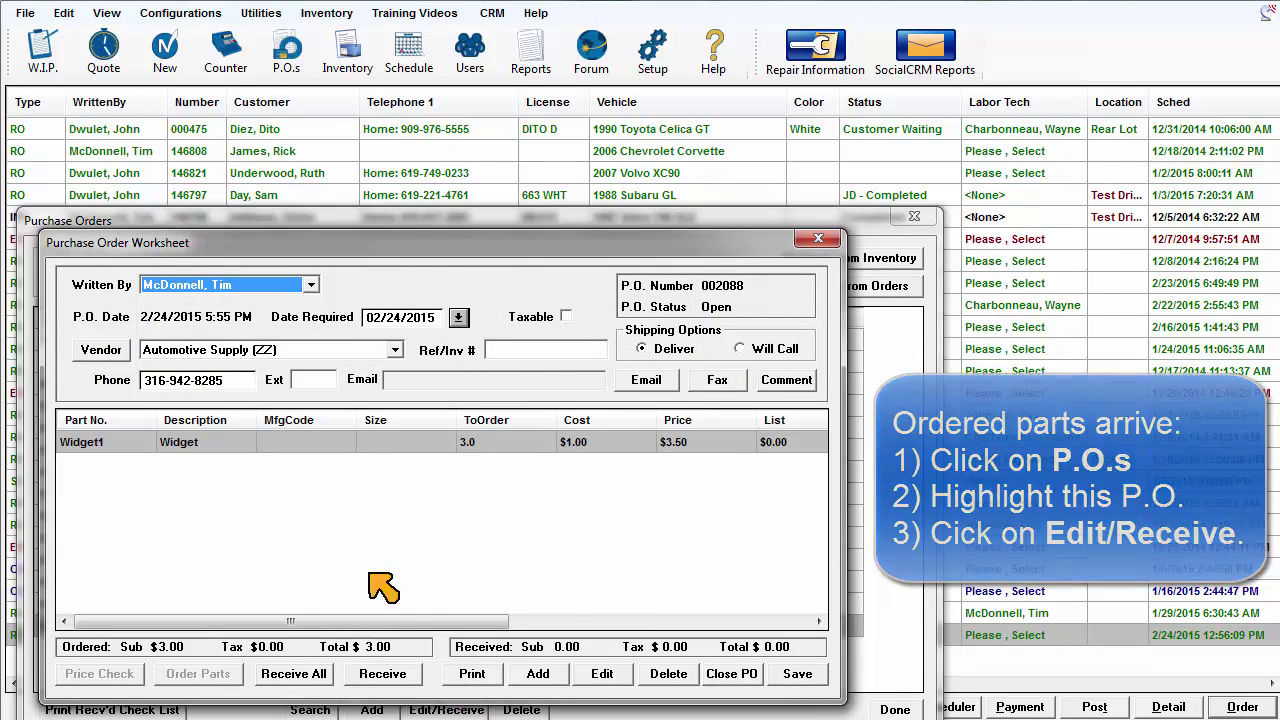
Step: Receive all the Widget1 parts on the purchase order into inventory, keeping the current receiving options
{"action": "left_click", "coordinate": [293, 674]}
{"action": "left_click", "coordinate": [470, 412]}
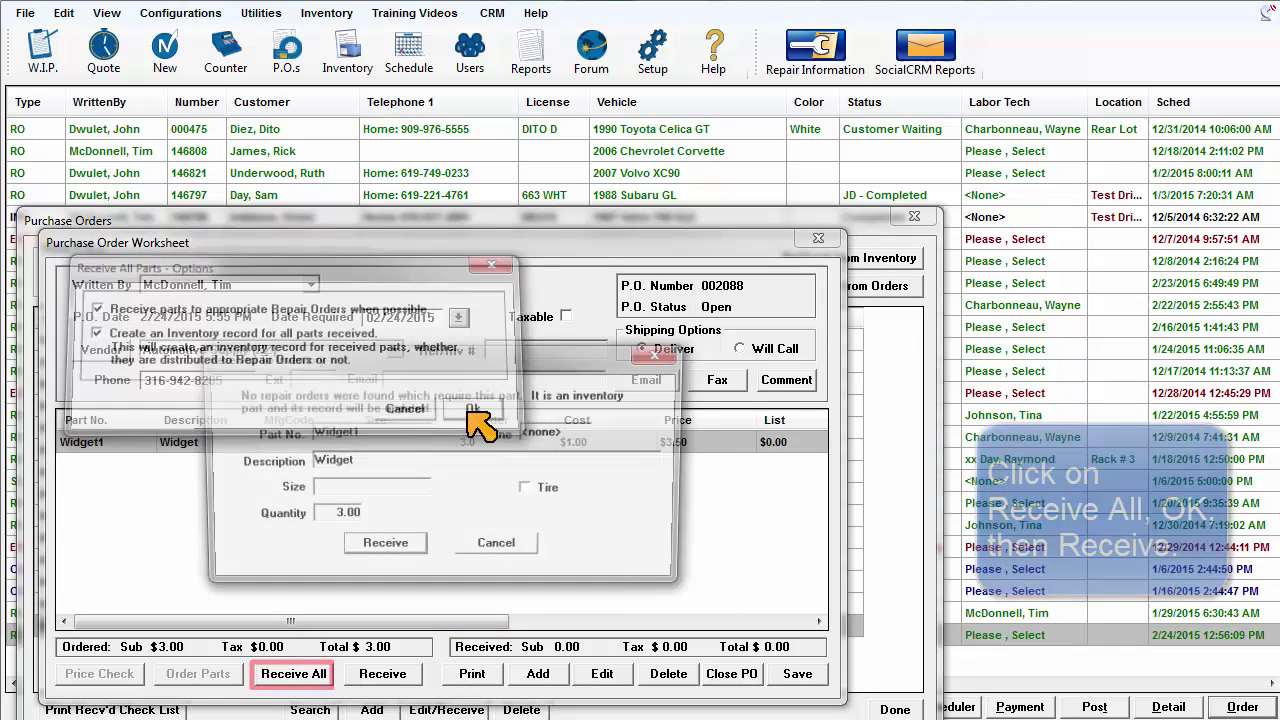
{"action": "left_click", "coordinate": [400, 545]}
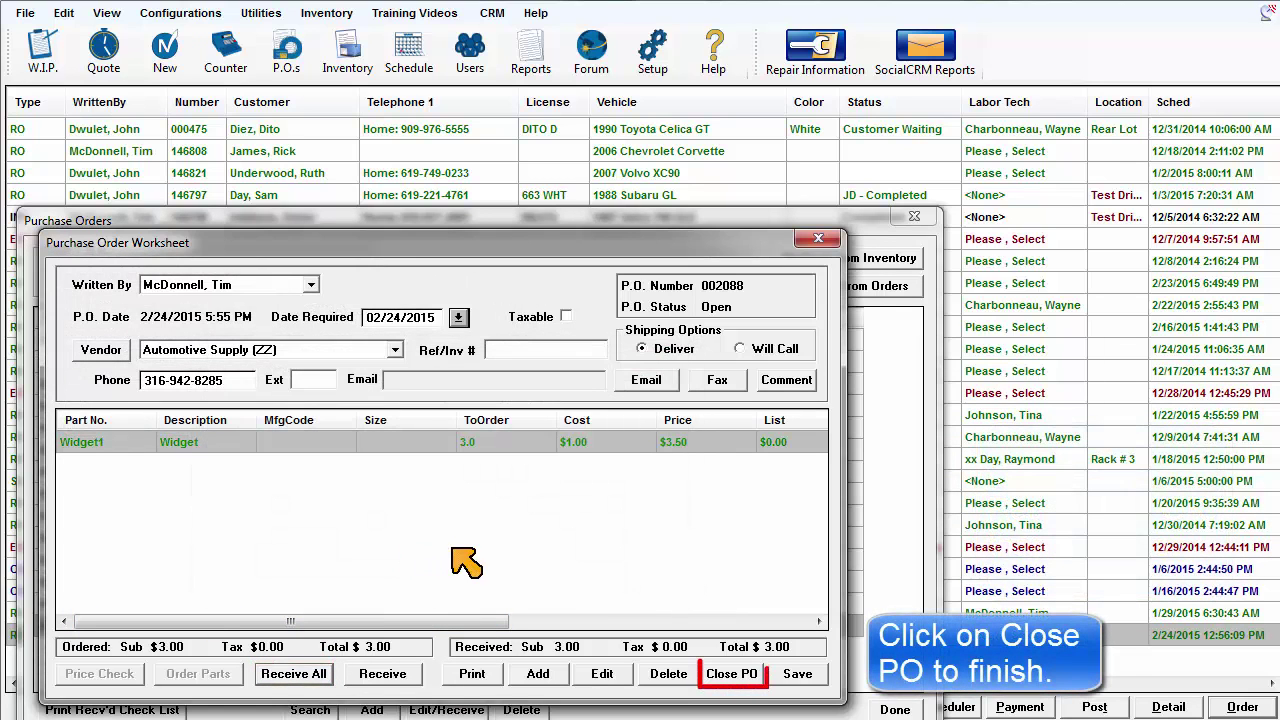